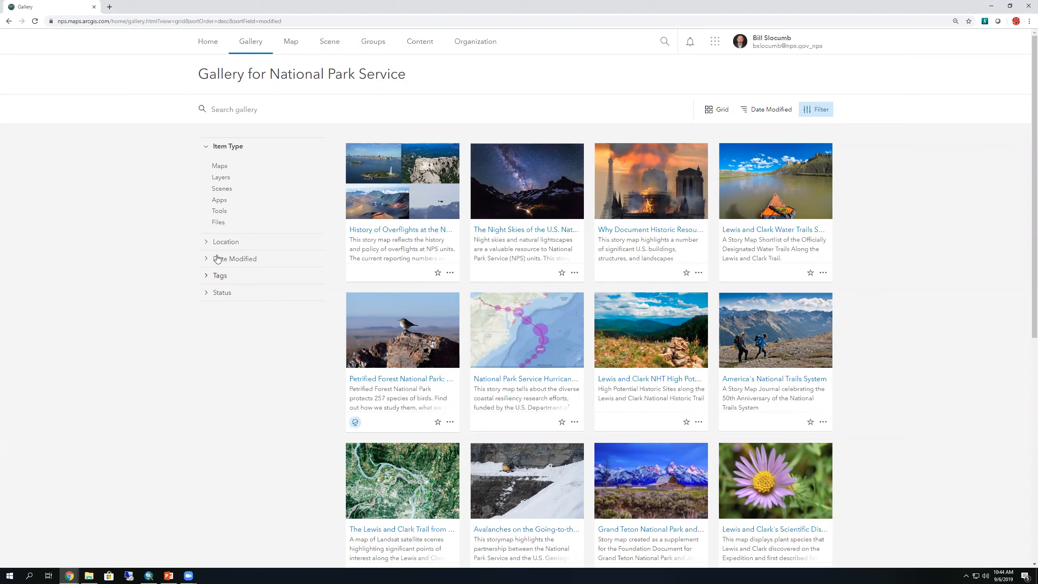
- Filter the organization's gallery by Maps, by Web Maps, and finally by Apps
click(219, 166)
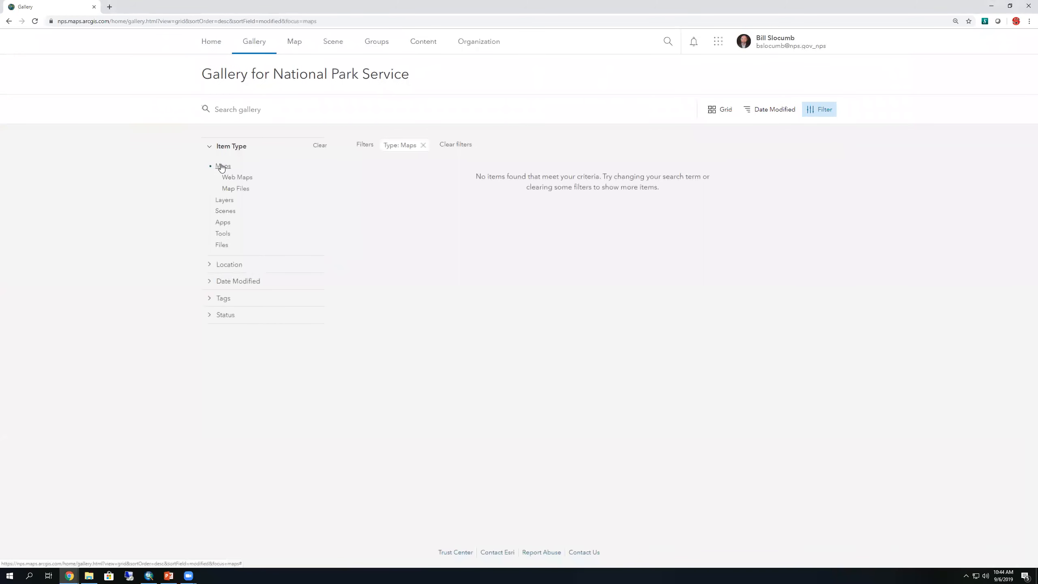
click(227, 178)
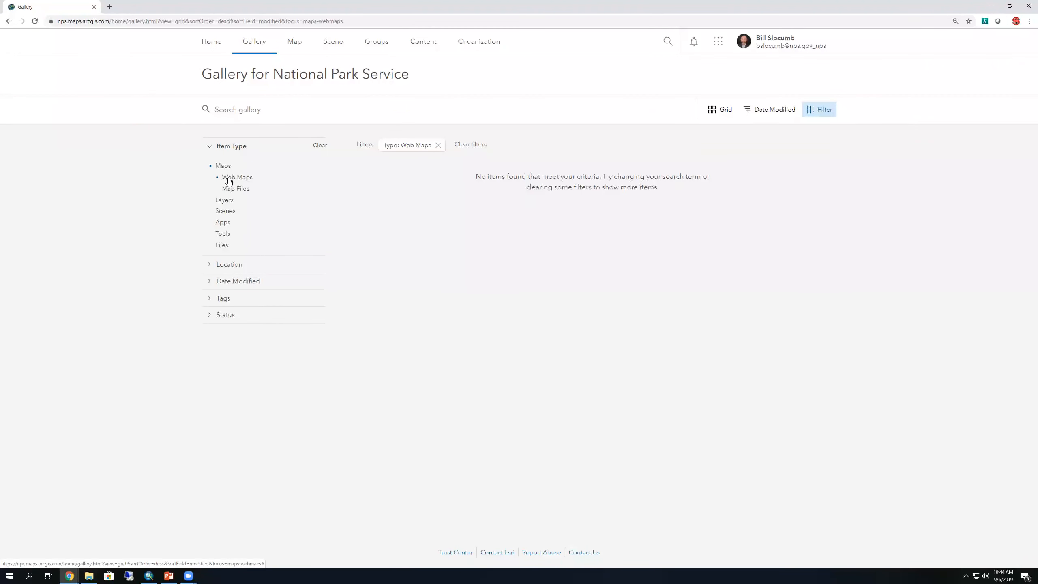
click(225, 224)
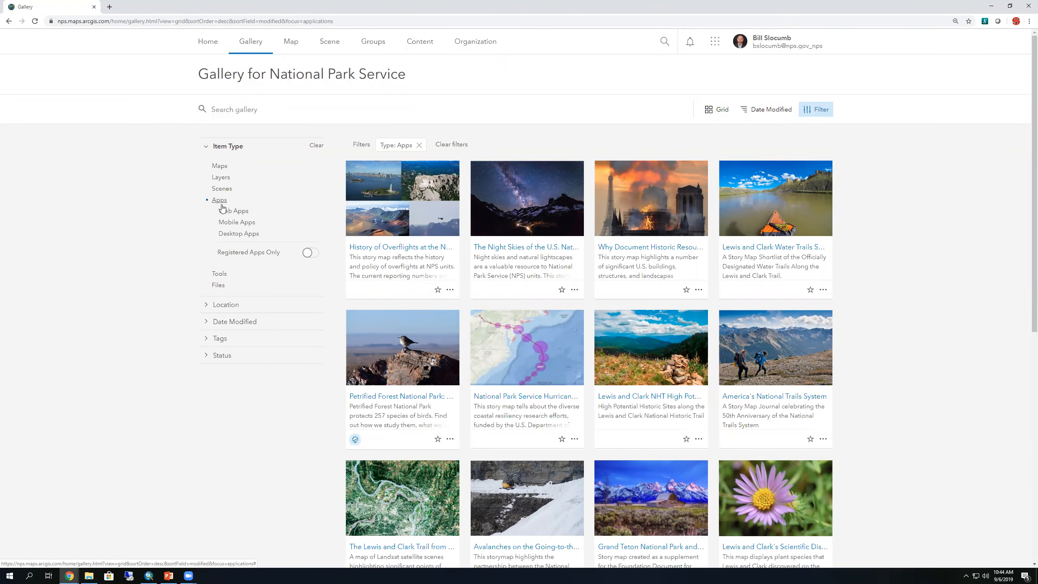
- View the default basemap in the map viewer and return to the gallery
click(291, 44)
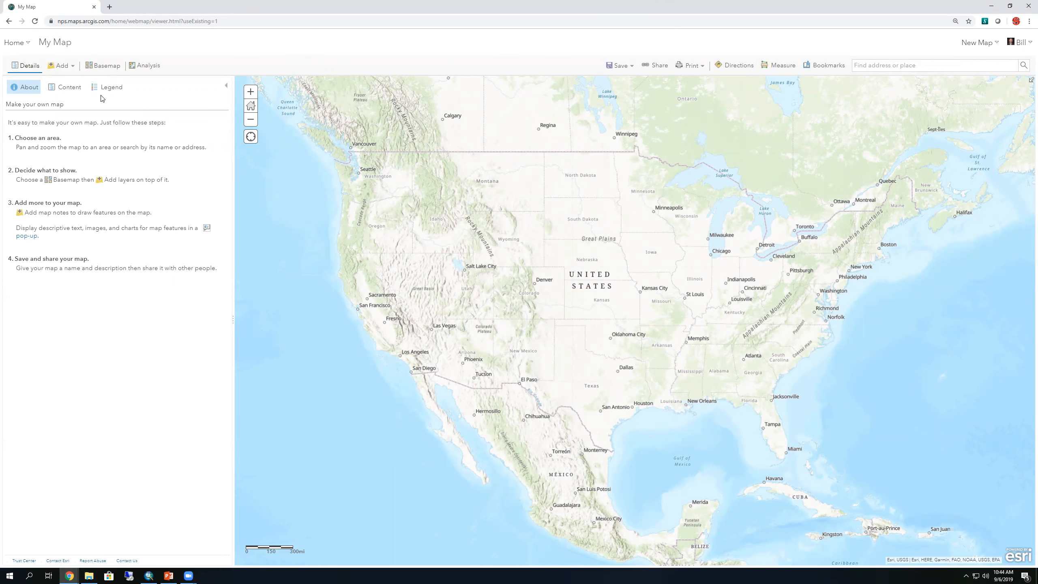
click(8, 22)
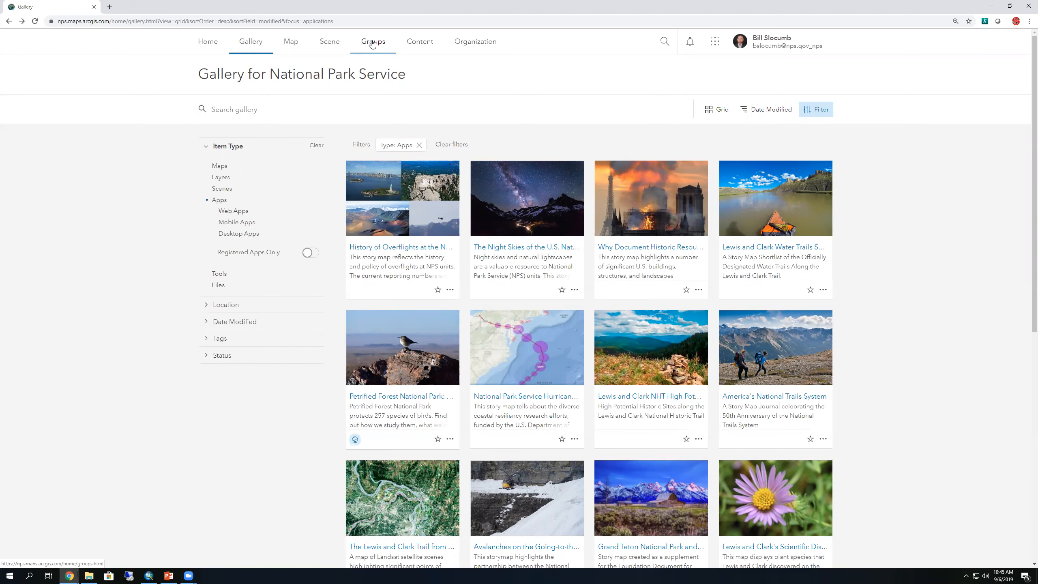
- Browse the personal content by viewing the root folder, All My Content and the How-To Videos folder
click(425, 47)
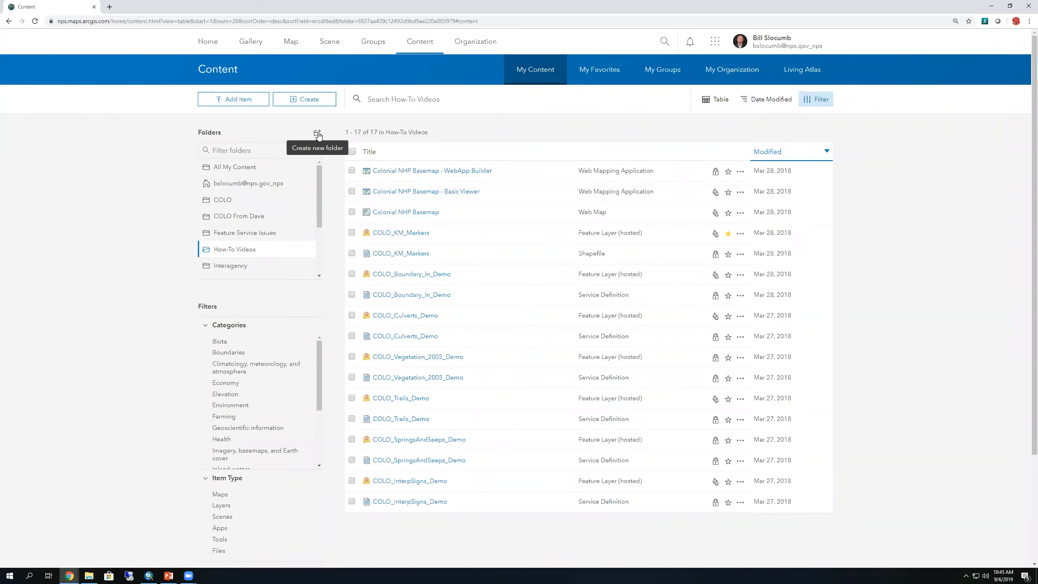
click(244, 184)
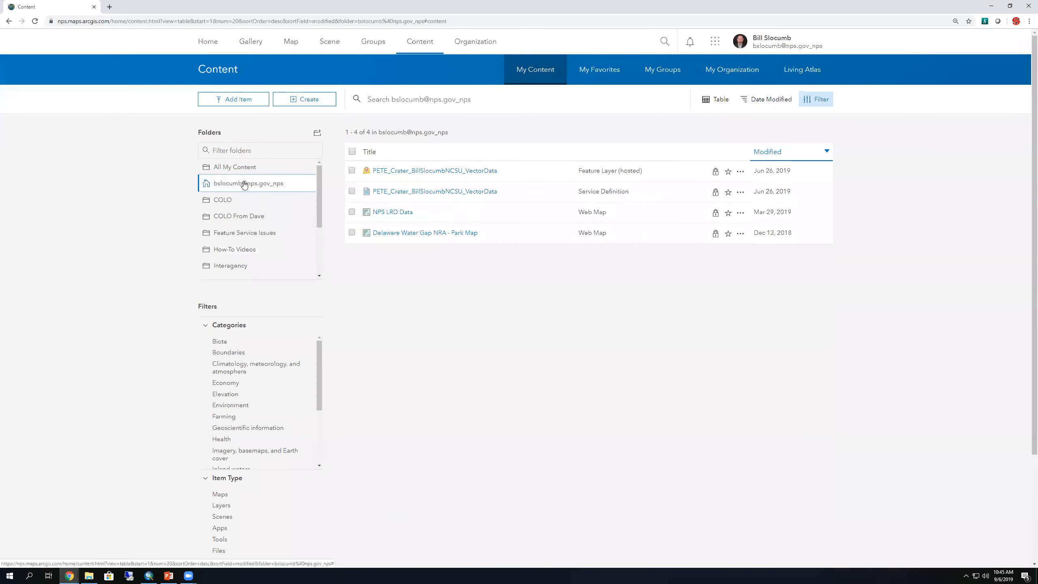
click(239, 171)
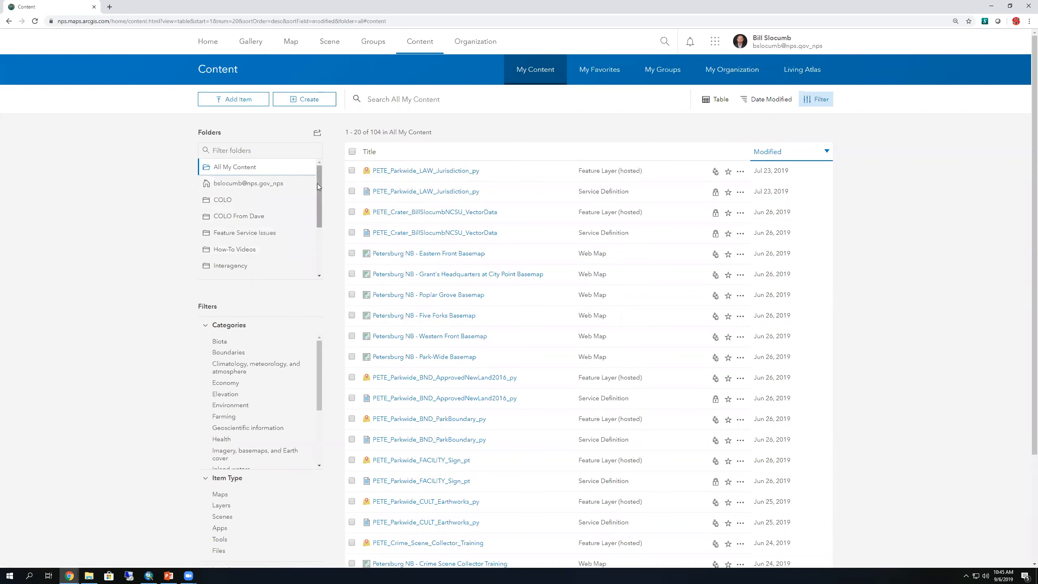
scroll(253, 180, down, 1)
click(244, 243)
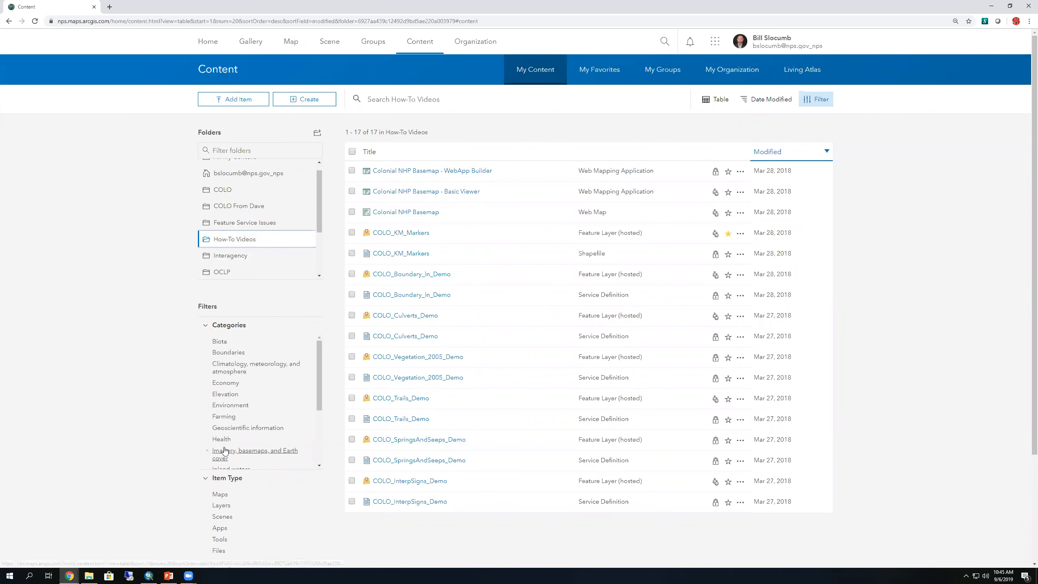
- Filter the How-To Videos folder by the Maps item type, and then by Feature Layers
click(207, 325)
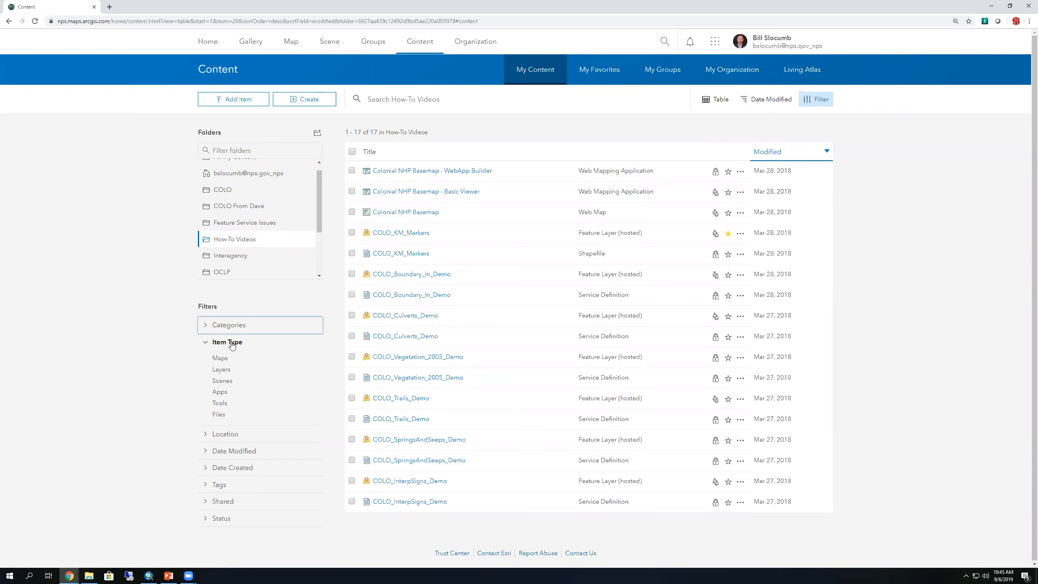
click(220, 358)
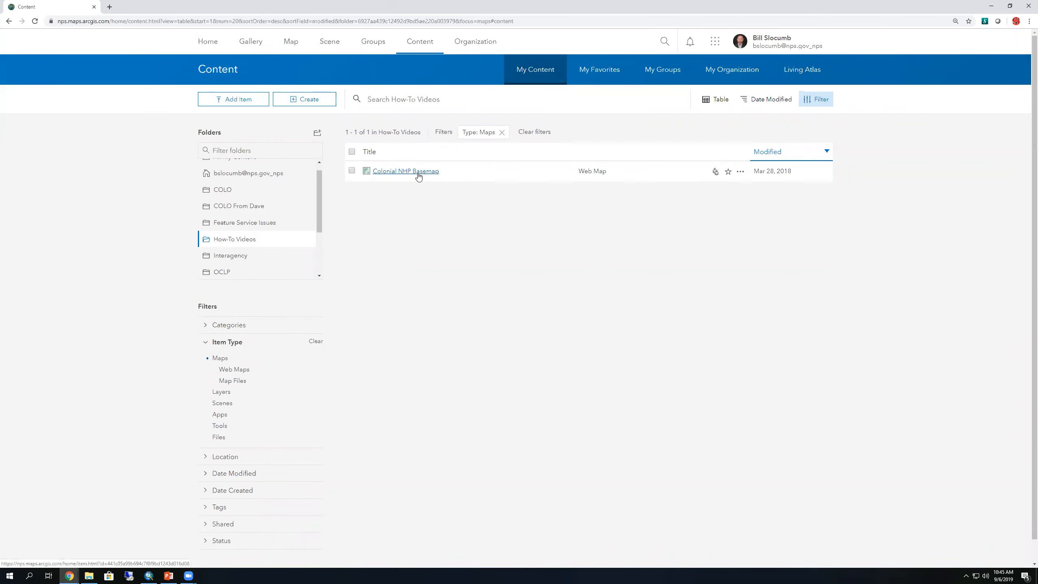
click(217, 392)
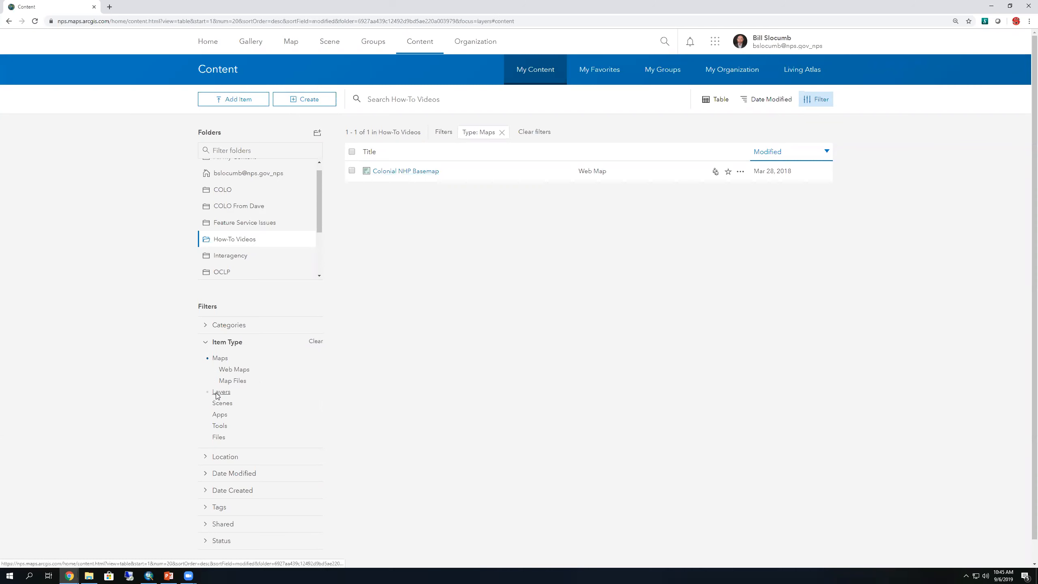
click(234, 382)
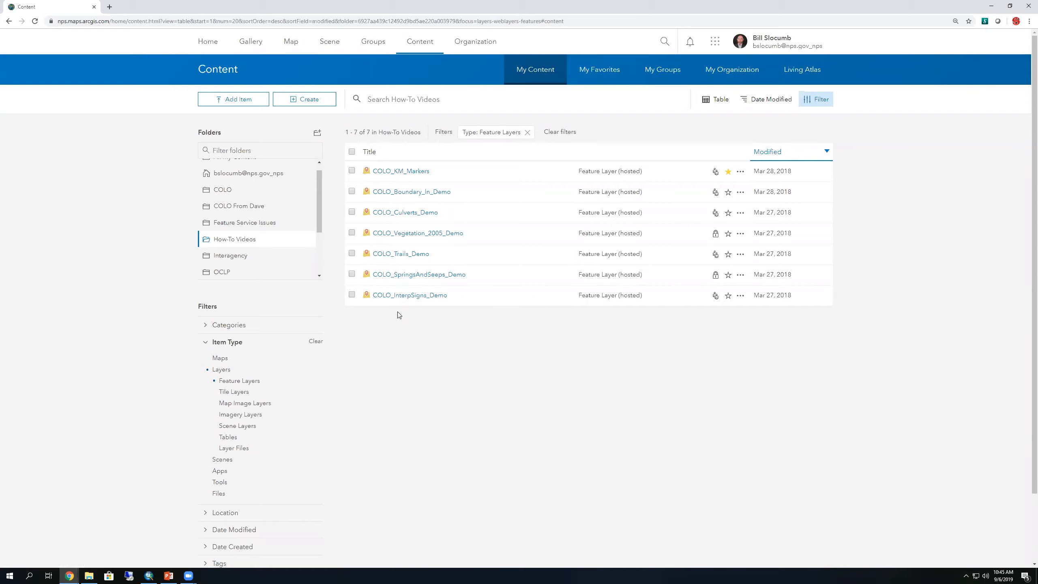
- Open the COLO_KM_Markers feature layer's item details and examine its Terms of Use
click(406, 175)
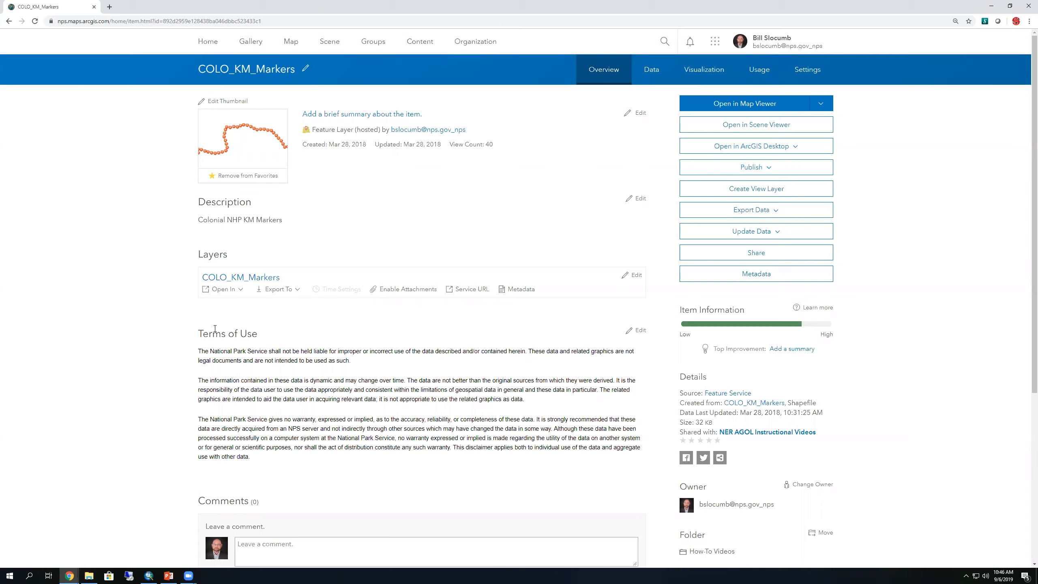
drag(201, 334, 264, 335)
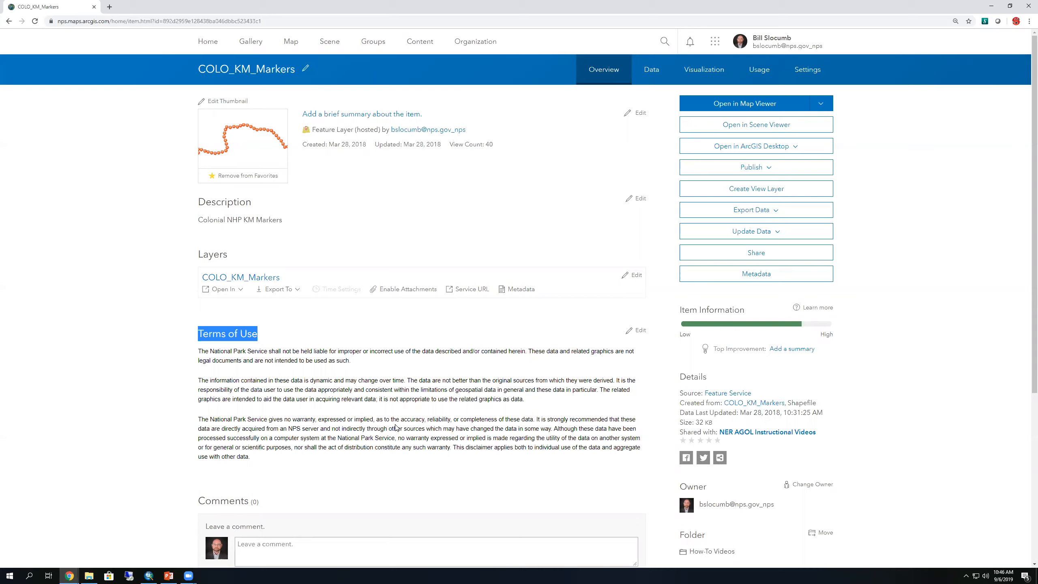
click(196, 337)
drag(191, 336, 259, 336)
click(259, 336)
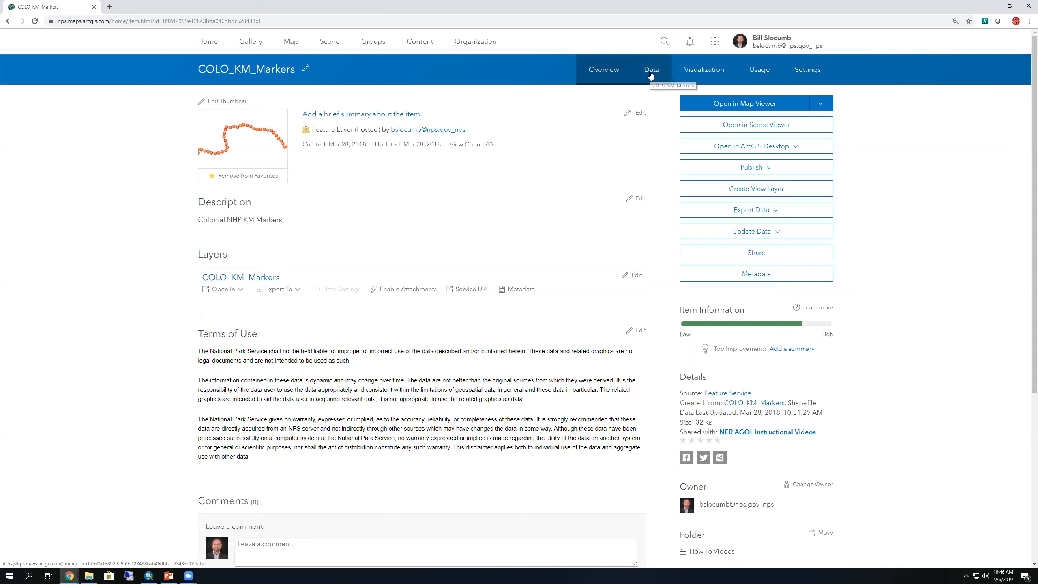
- Examine the COLO_KM_Markers attribute table, its map visualization and its item settings
click(650, 76)
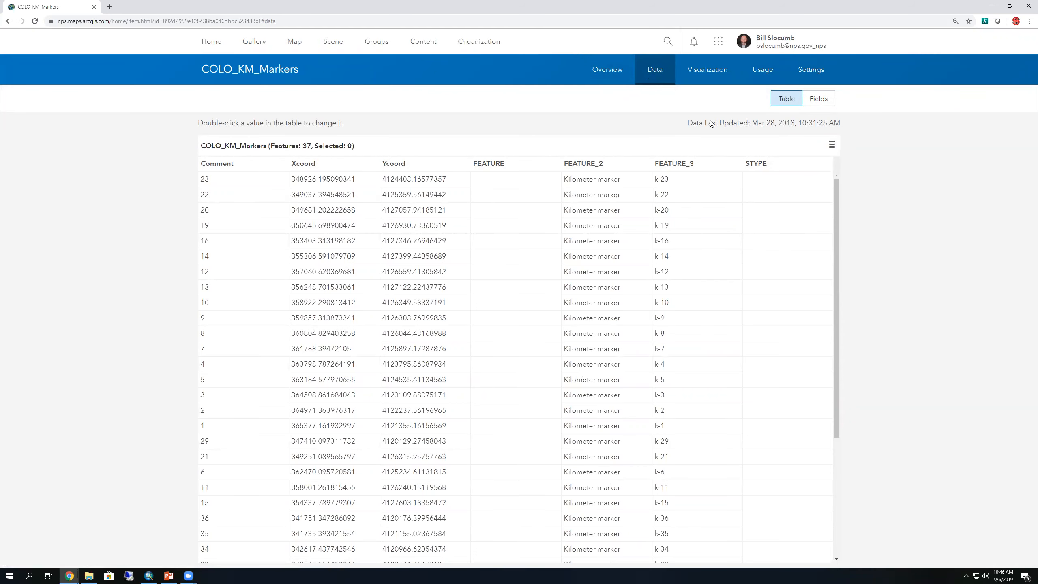
click(701, 72)
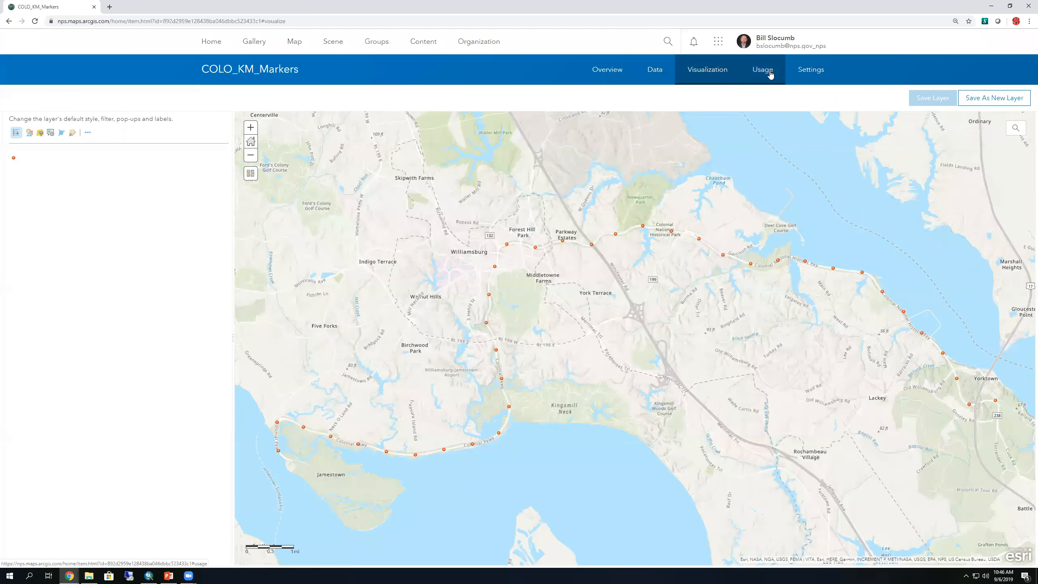
click(808, 70)
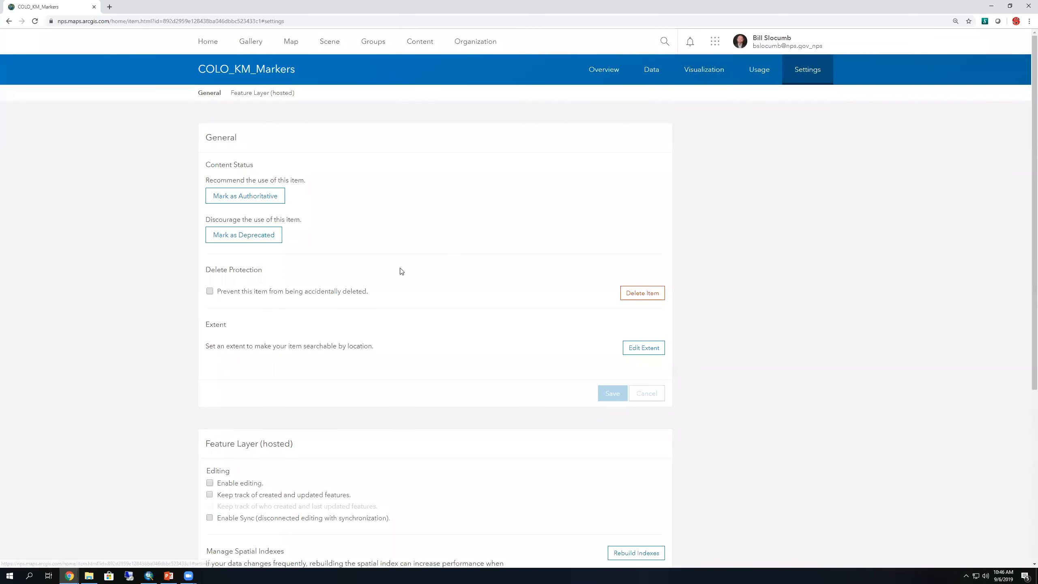
- Try the delete protection option for COLO_KM_Markers and switch it back off without saving
click(210, 292)
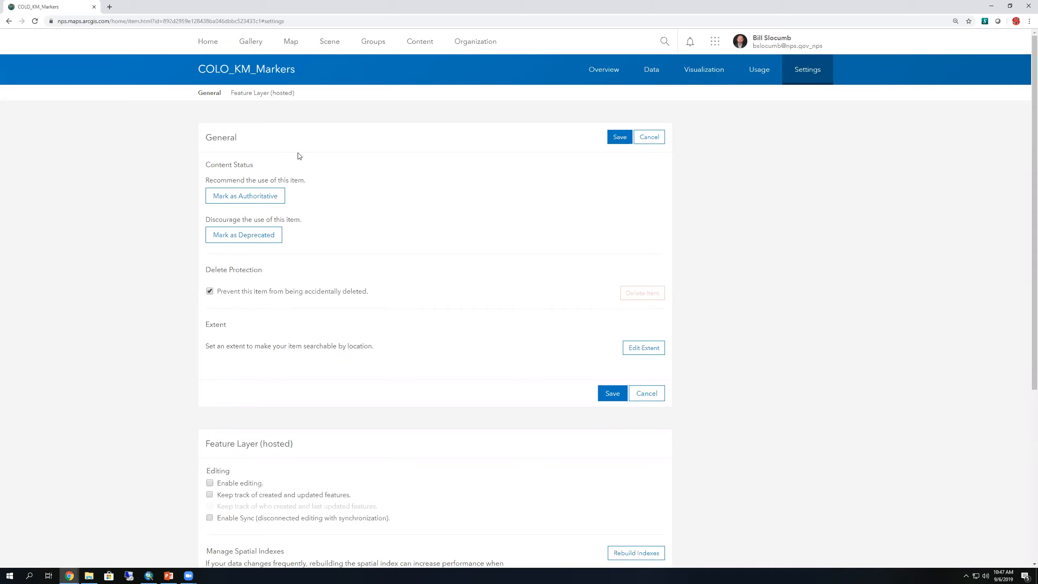
click(209, 291)
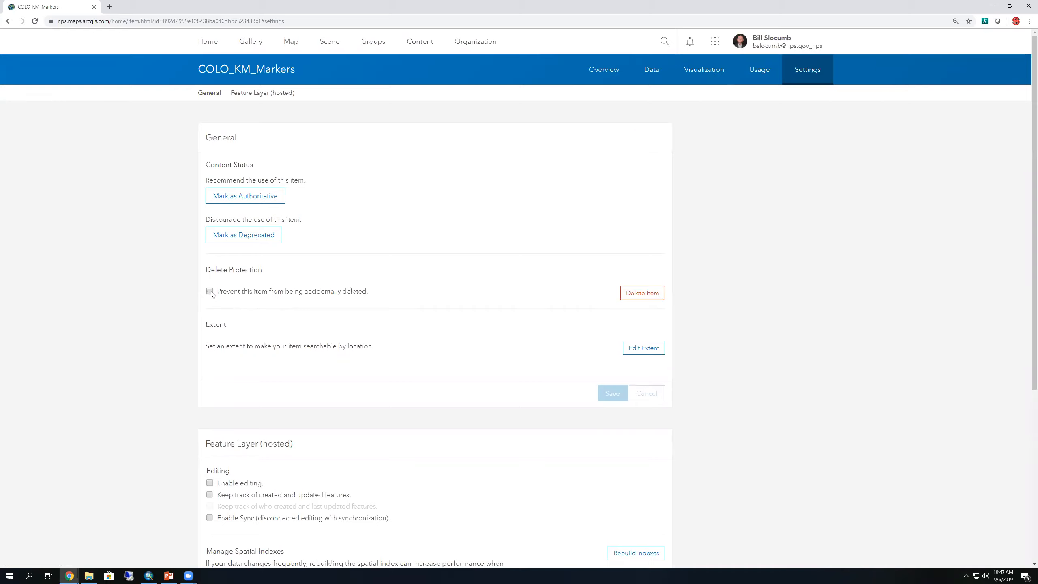
click(209, 291)
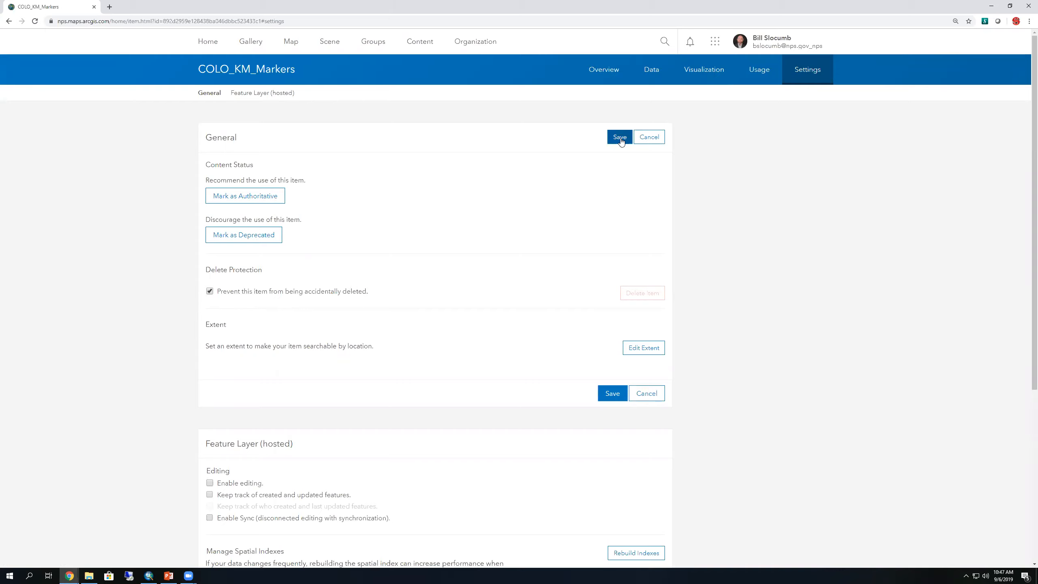
click(210, 291)
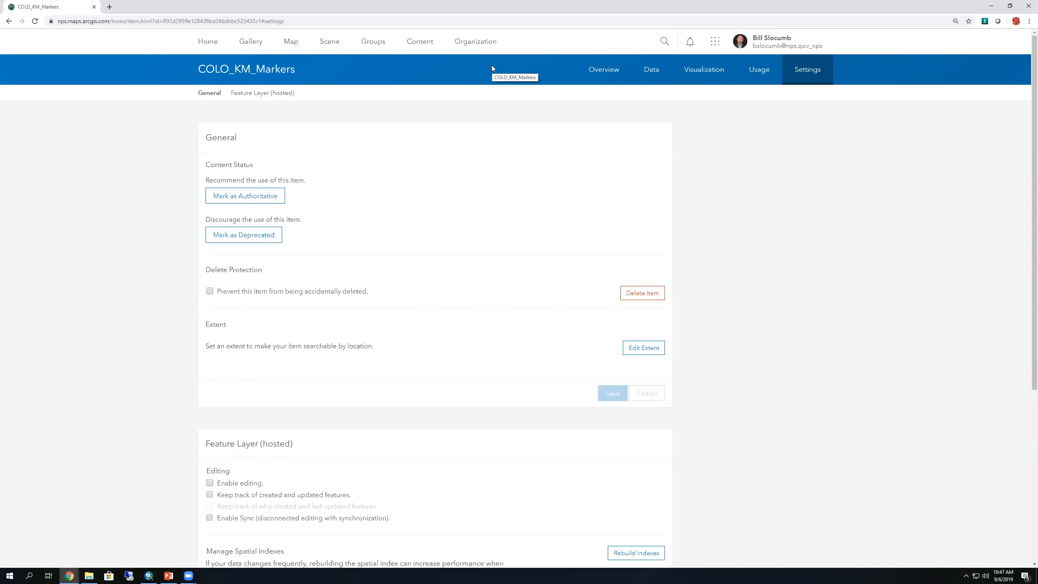
- Browse the organization's content filtered to the Environment category, and view the Living Atlas content
click(427, 46)
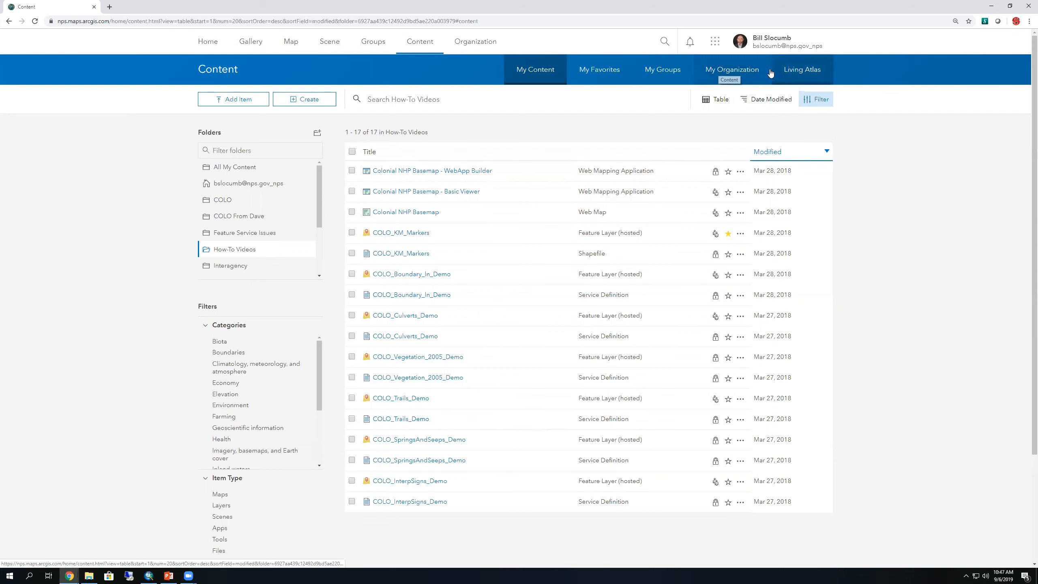
click(745, 70)
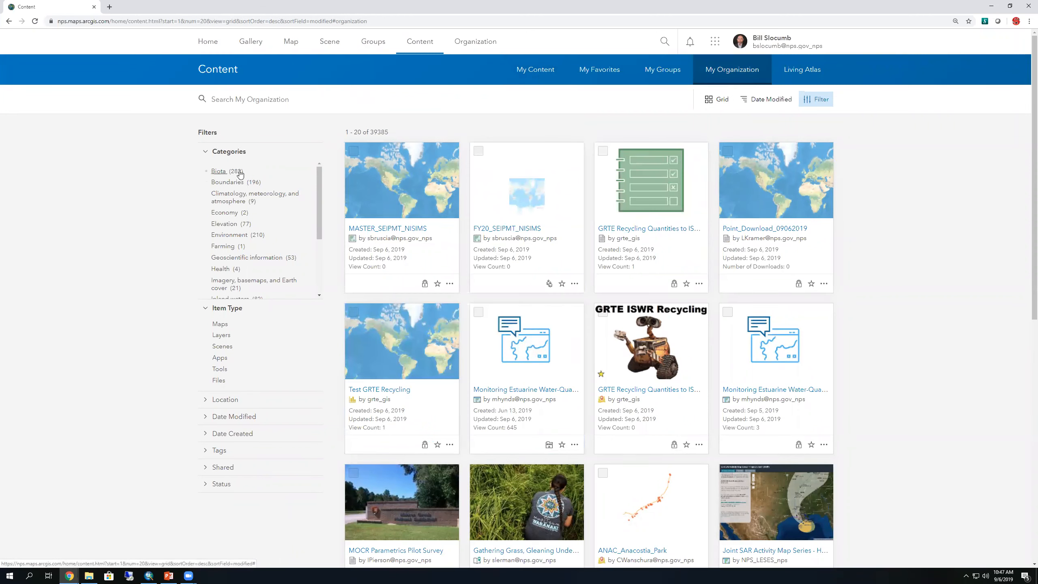
click(240, 235)
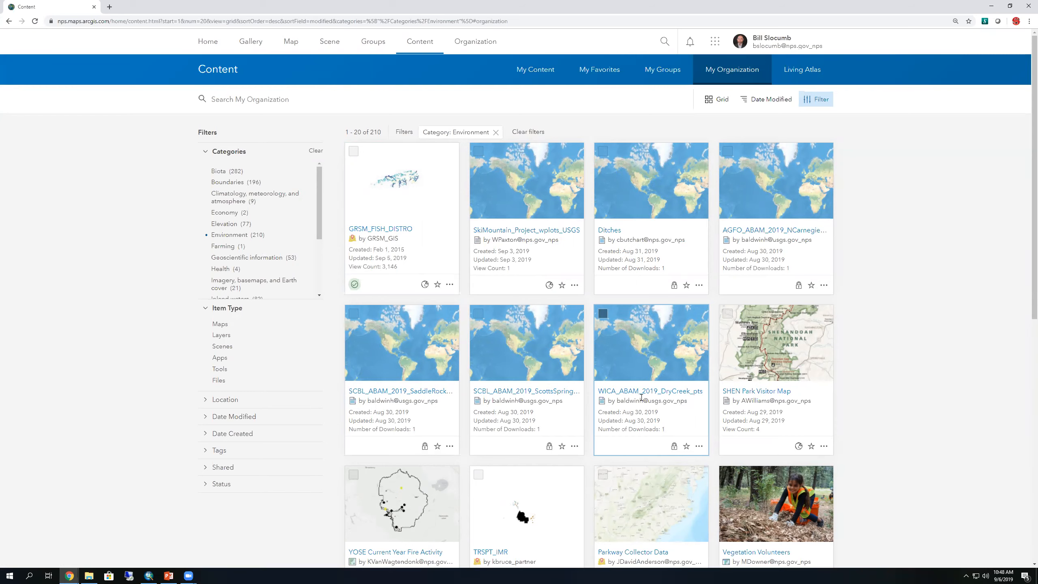
click(802, 70)
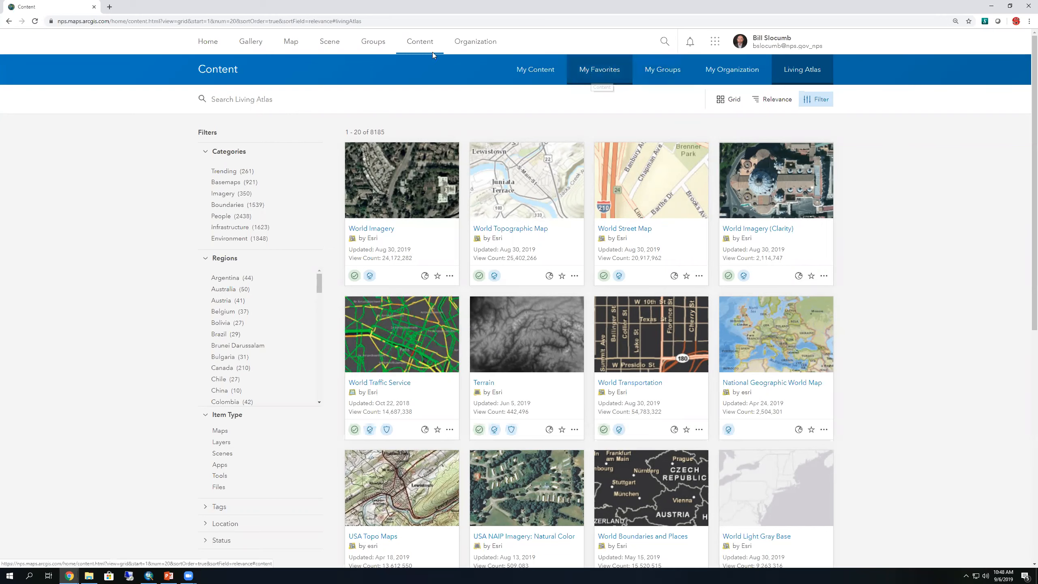
- Check the list of favorite items and return to the How-To Videos folder in the personal content
click(417, 42)
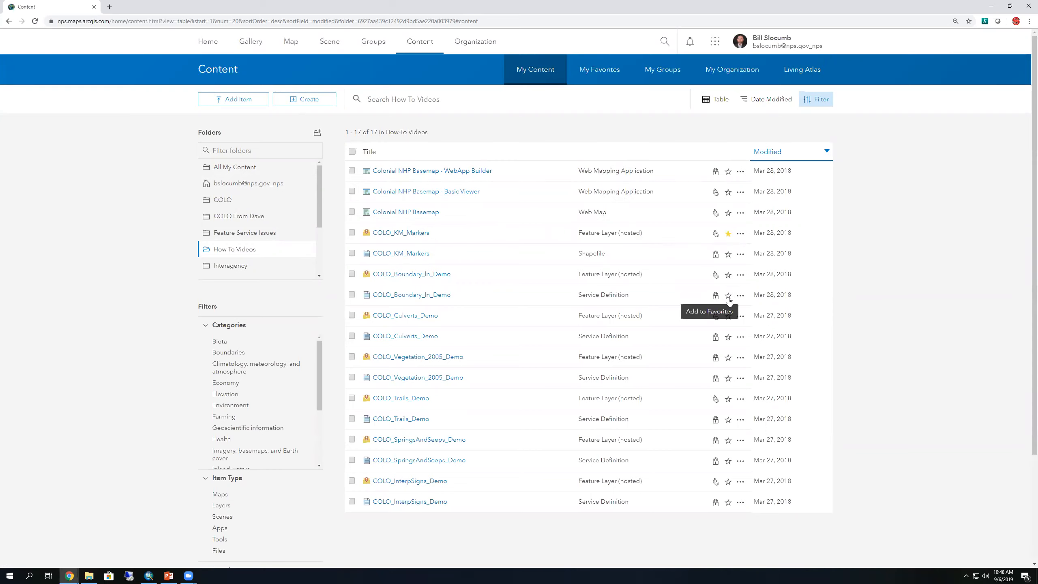
click(603, 67)
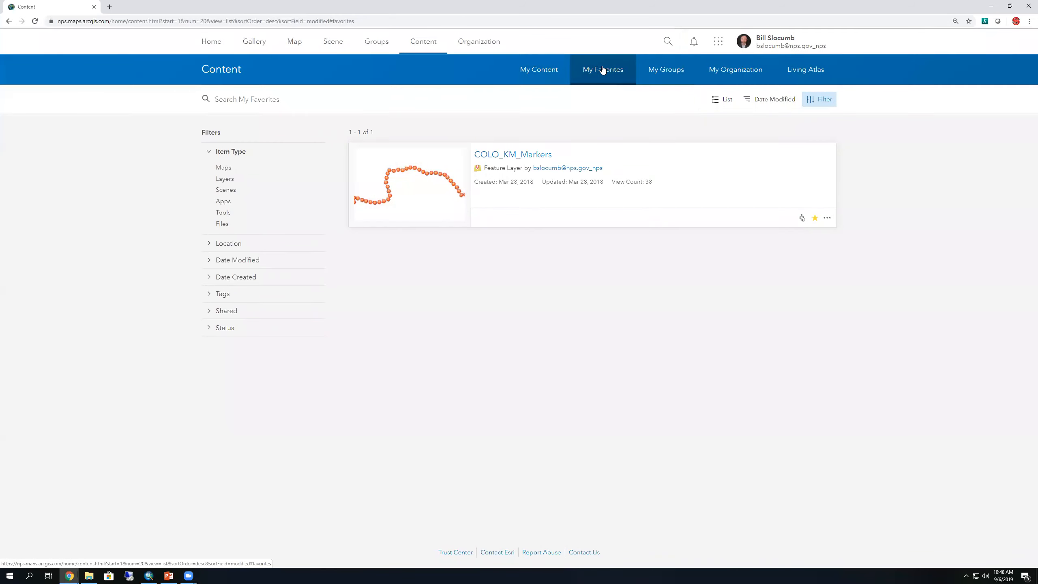
click(427, 47)
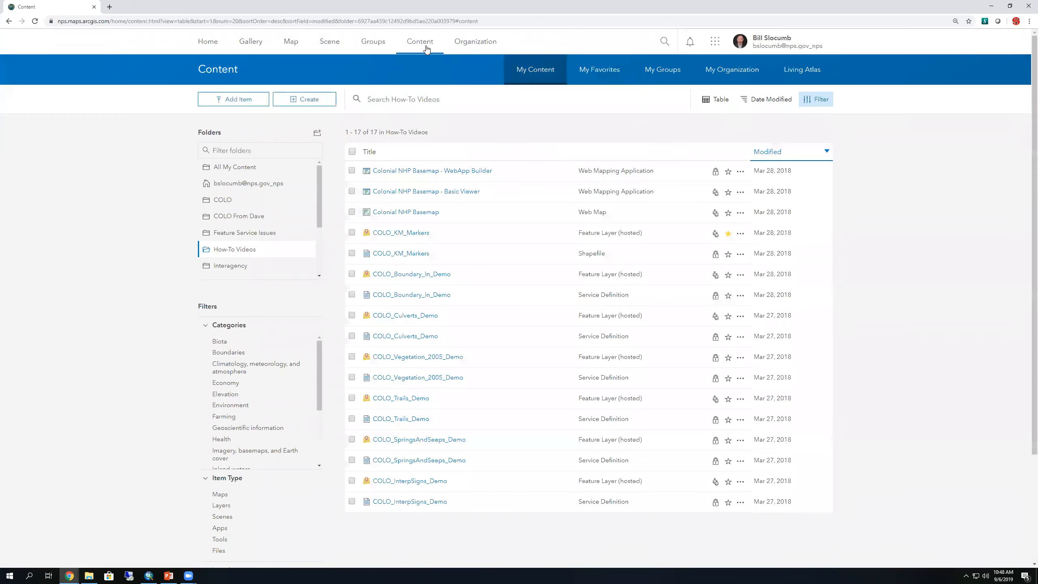